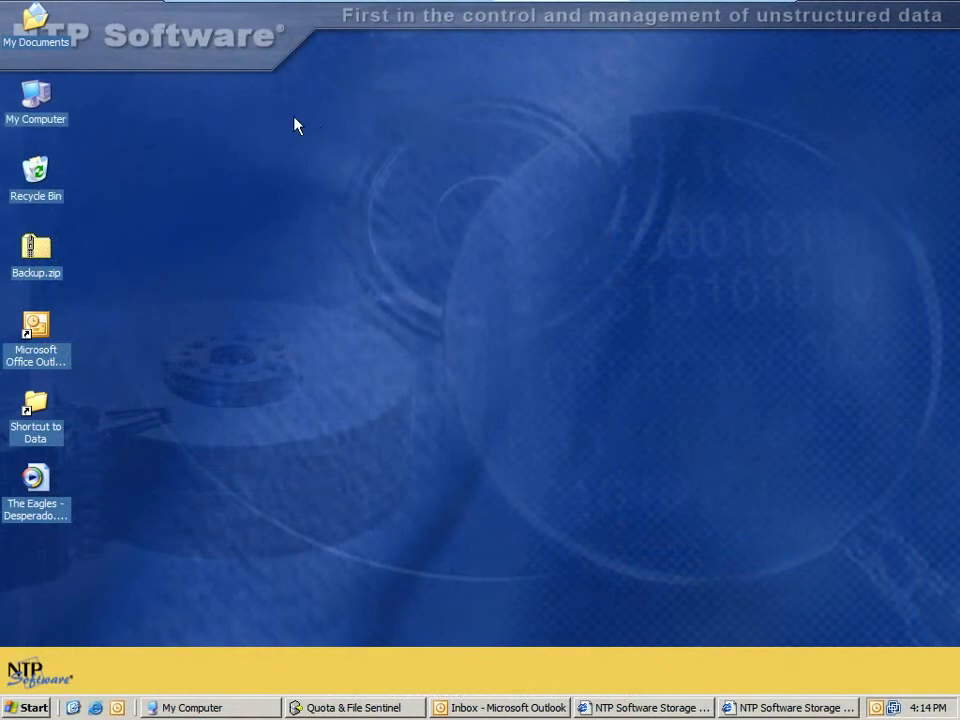
Open My Computer and select the mapped network drive H:, which has 1.70 GB free of 1.99 GB.
{"action": "double_click", "coordinate": [37, 93]}
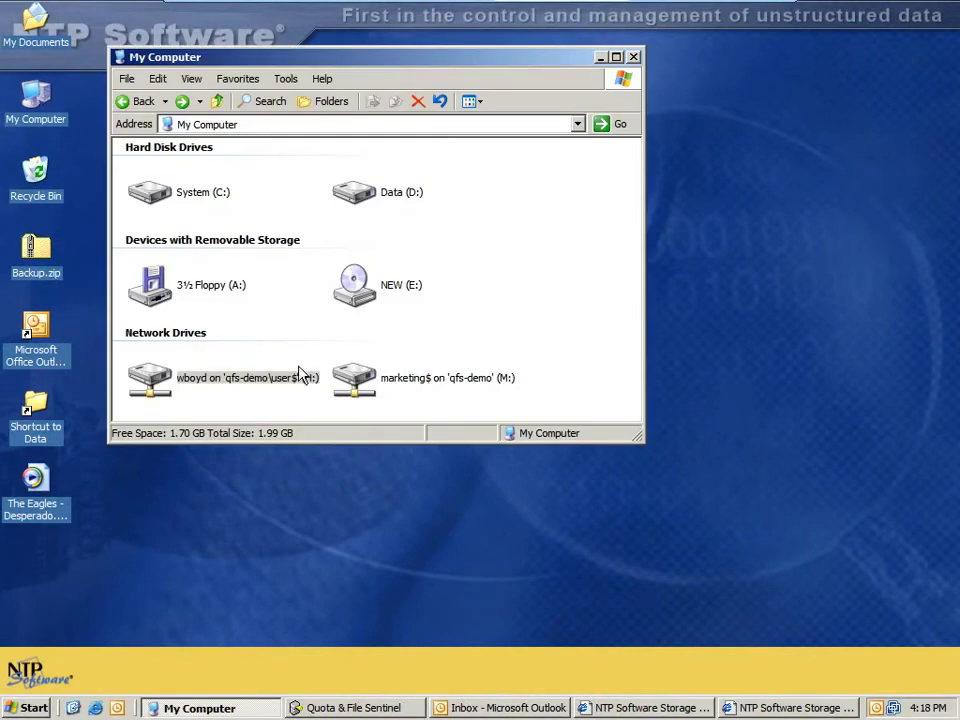
{"action": "mouse_move", "coordinate": [226, 380]}
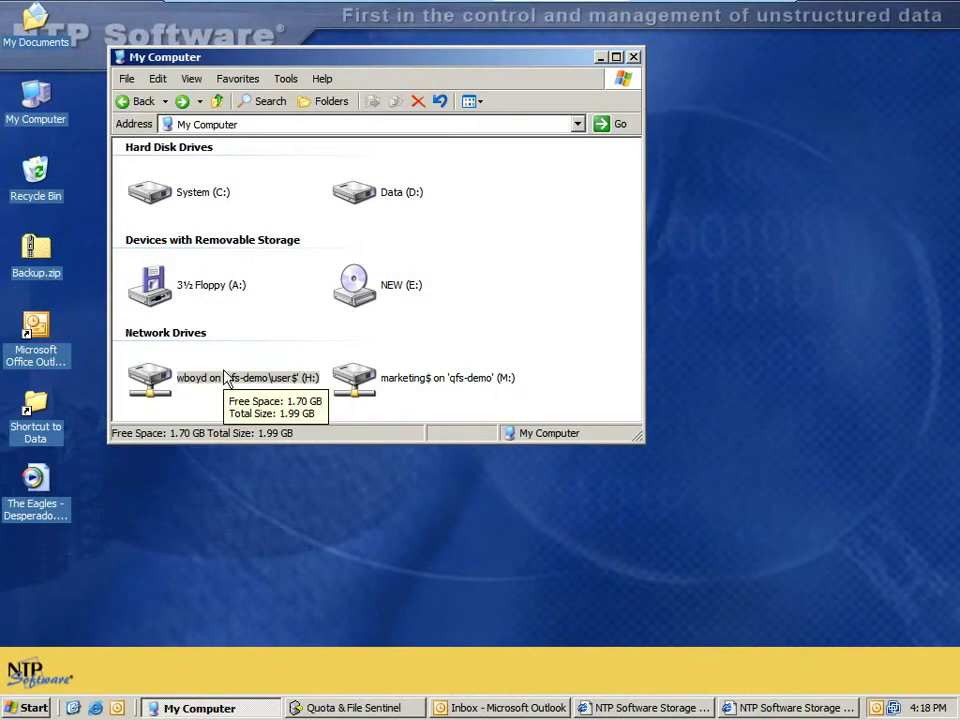
{"action": "left_click", "coordinate": [155, 380]}
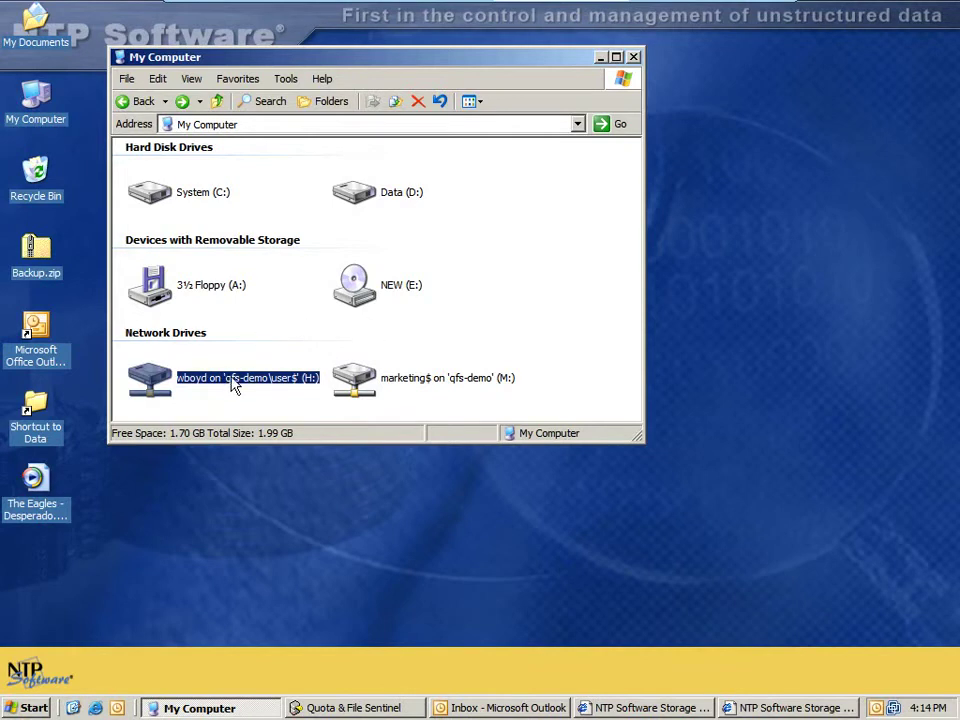
{"action": "mouse_move", "coordinate": [235, 380]}
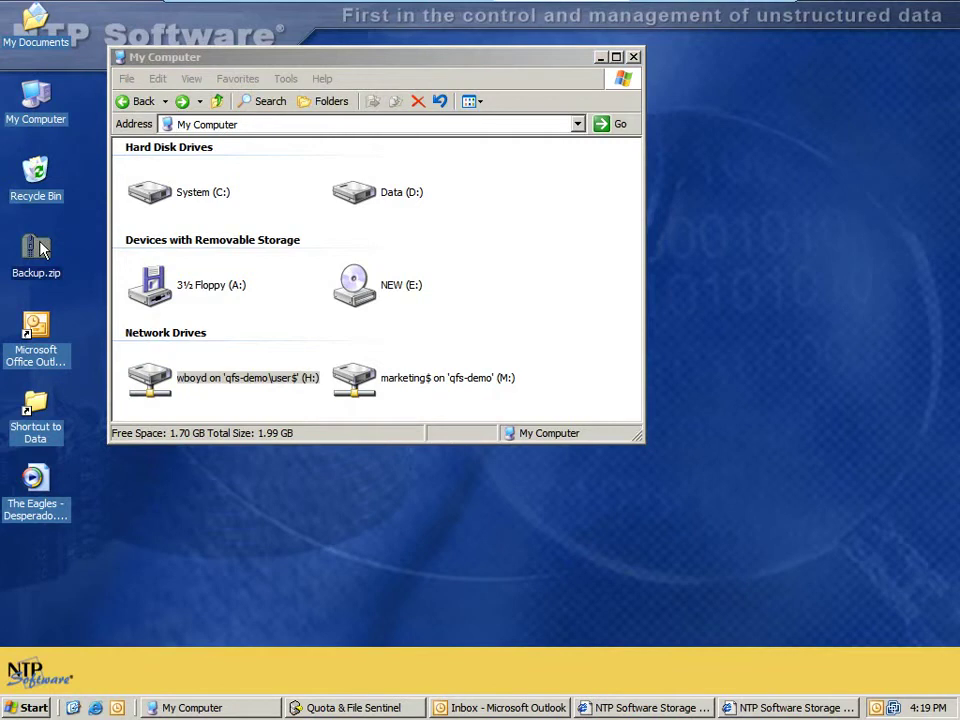
Copy Backup.zip onto drive H:, then dismiss the out-of-space error and the 250MB quota warning.
{"action": "left_click_drag", "start_coordinate": [40, 250], "coordinate": [231, 380]}
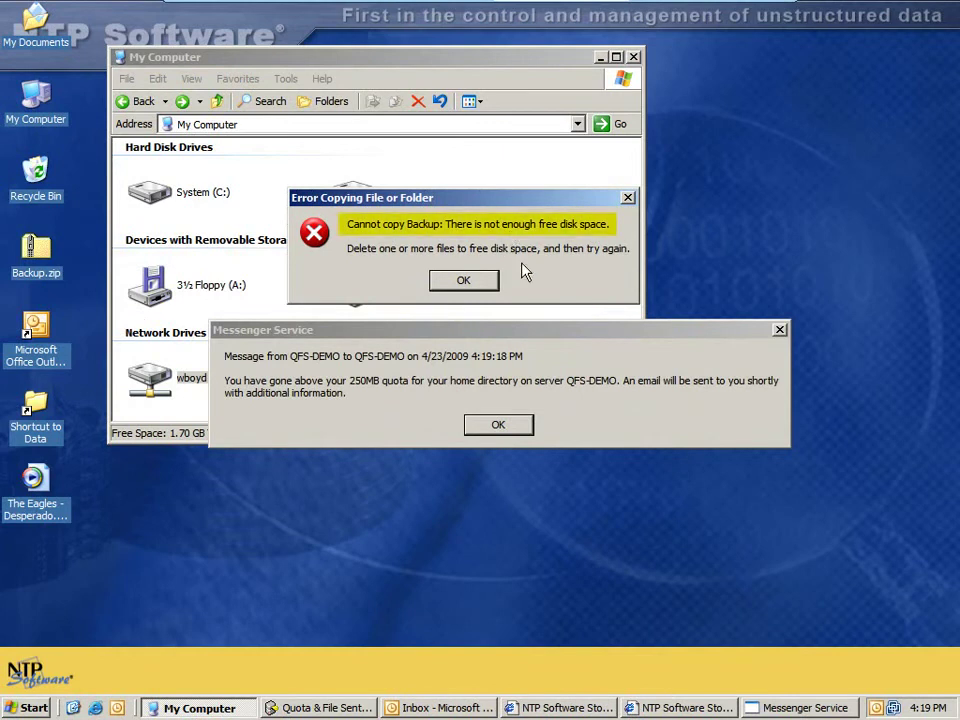
{"action": "left_click", "coordinate": [490, 280]}
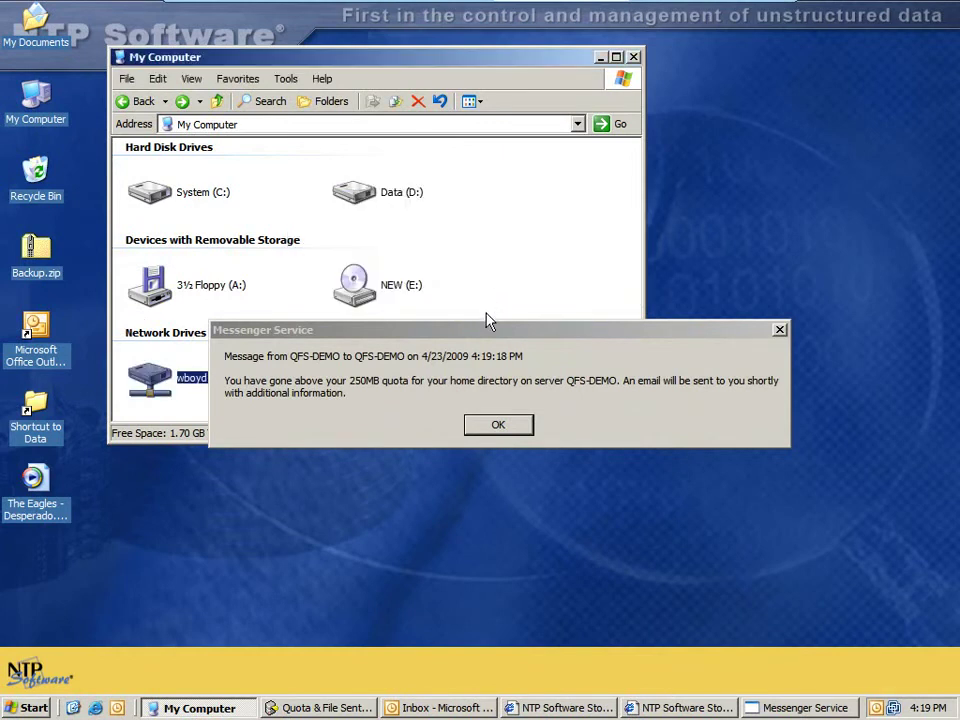
{"action": "left_click_drag", "start_coordinate": [485, 335], "coordinate": [463, 208]}
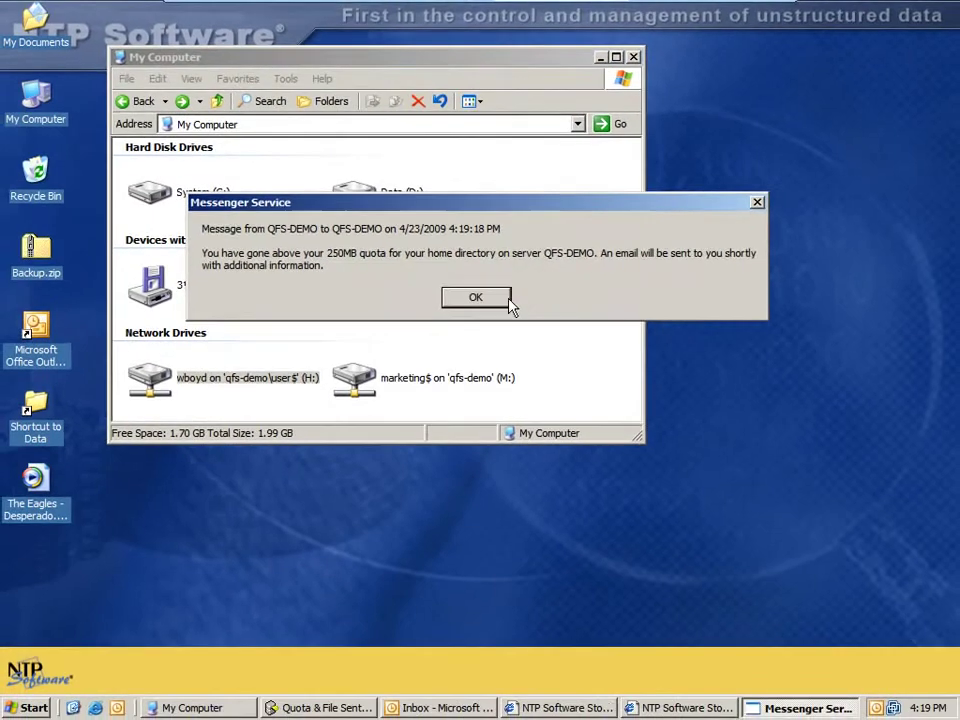
{"action": "left_click", "coordinate": [525, 402]}
Read the Outlook 'Went Over a QFS Threshold.' alert about 100% of 250 MB, then delete it.
{"action": "left_click", "coordinate": [473, 706]}
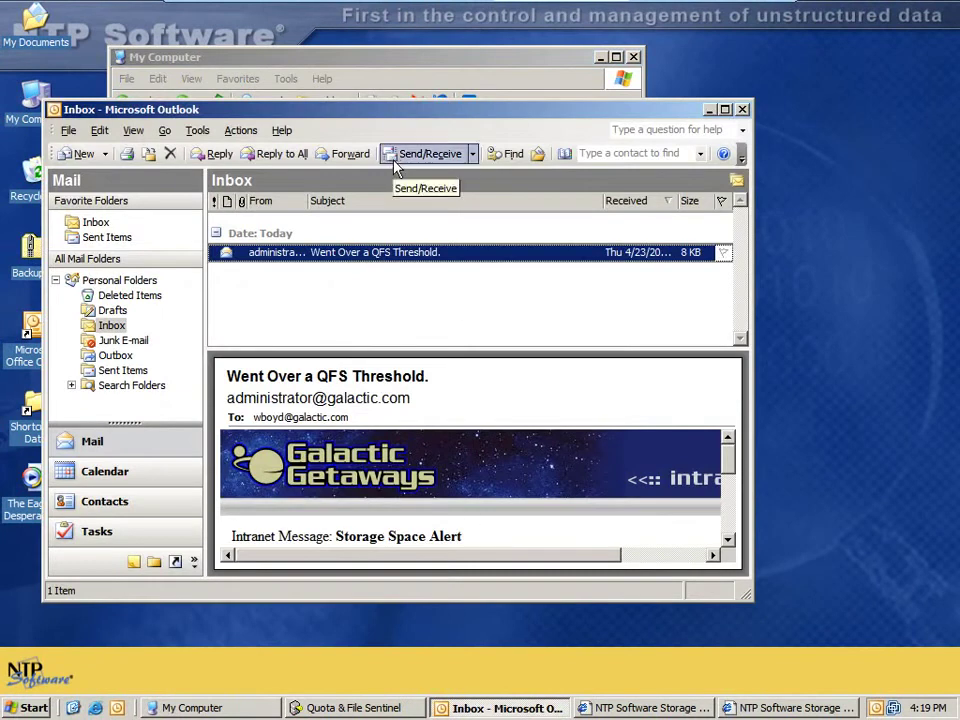
{"action": "double_click", "coordinate": [373, 253]}
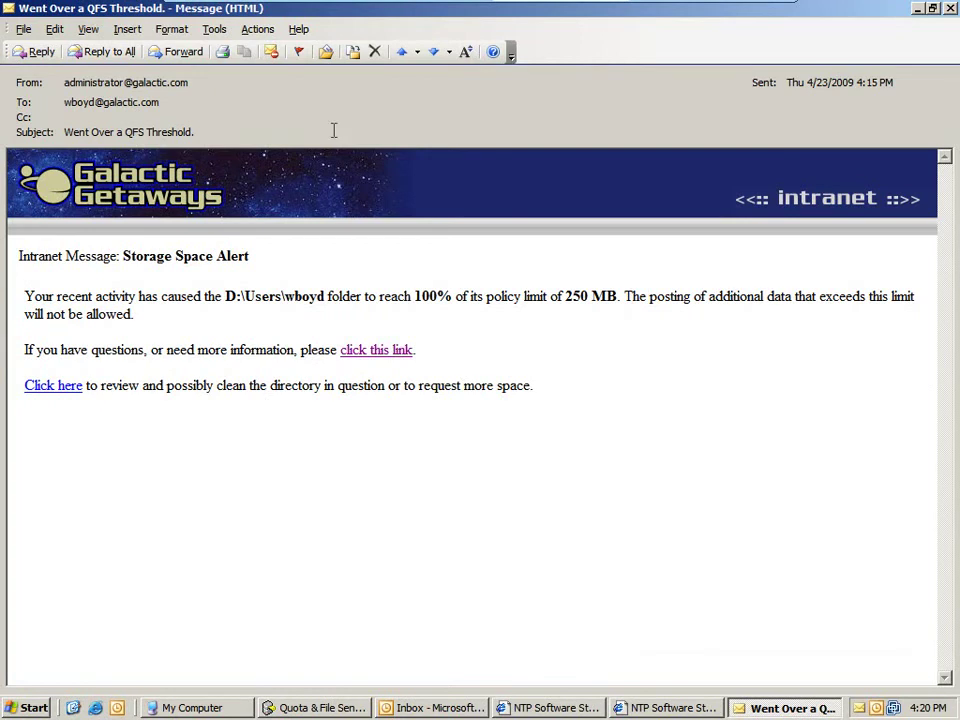
{"action": "left_click", "coordinate": [375, 51]}
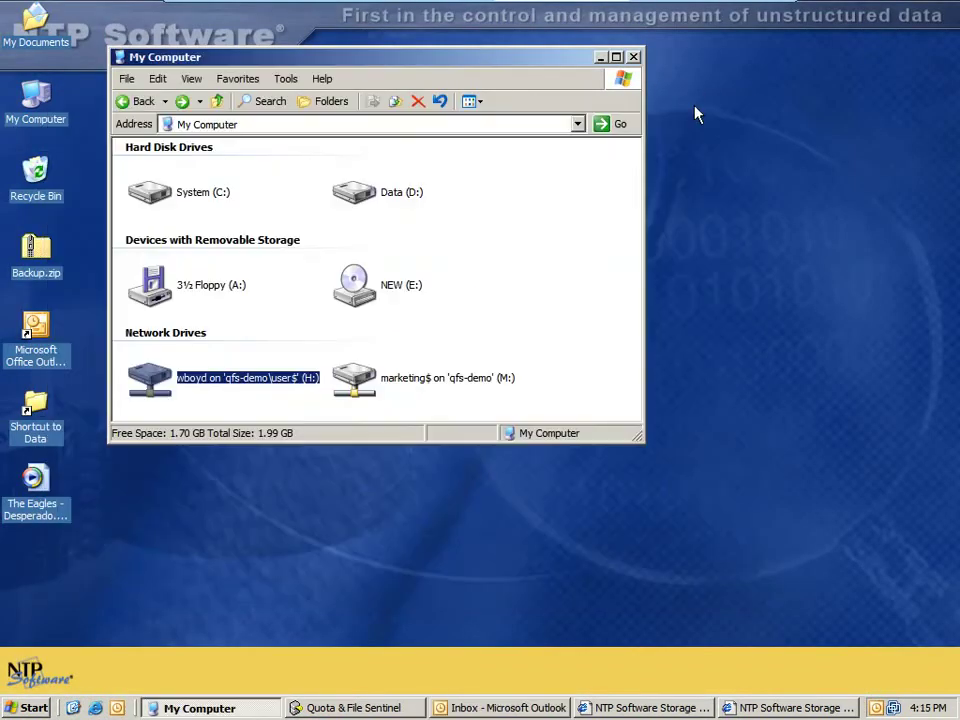
Open the Quota tab of the Home Directory : 250MB policy in Quota & File Sentinel.
{"action": "left_click", "coordinate": [390, 707]}
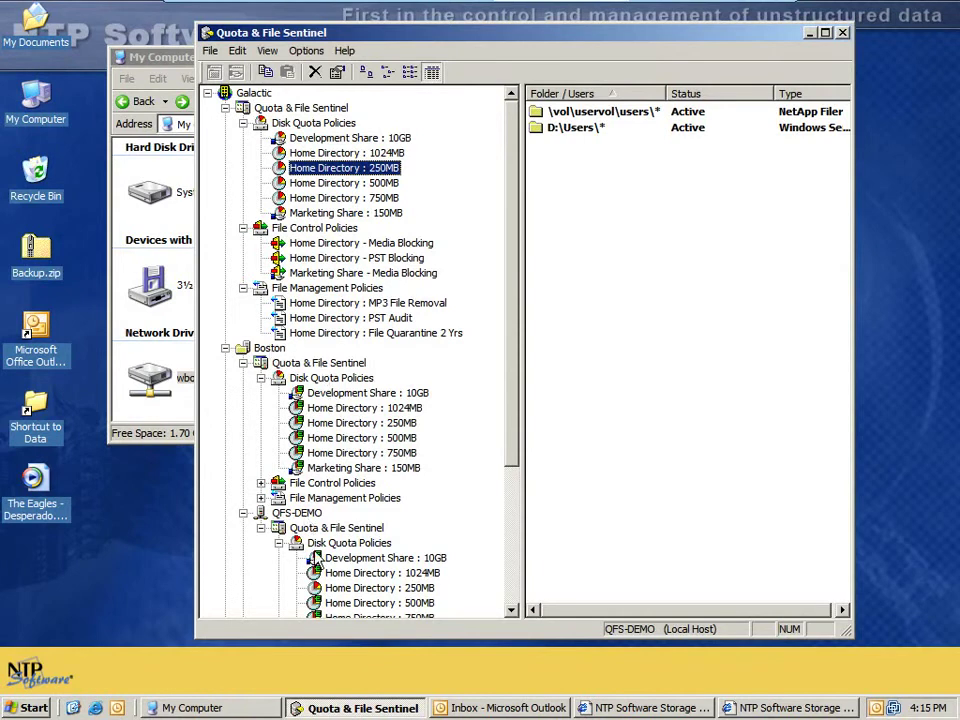
{"action": "double_click", "coordinate": [384, 170]}
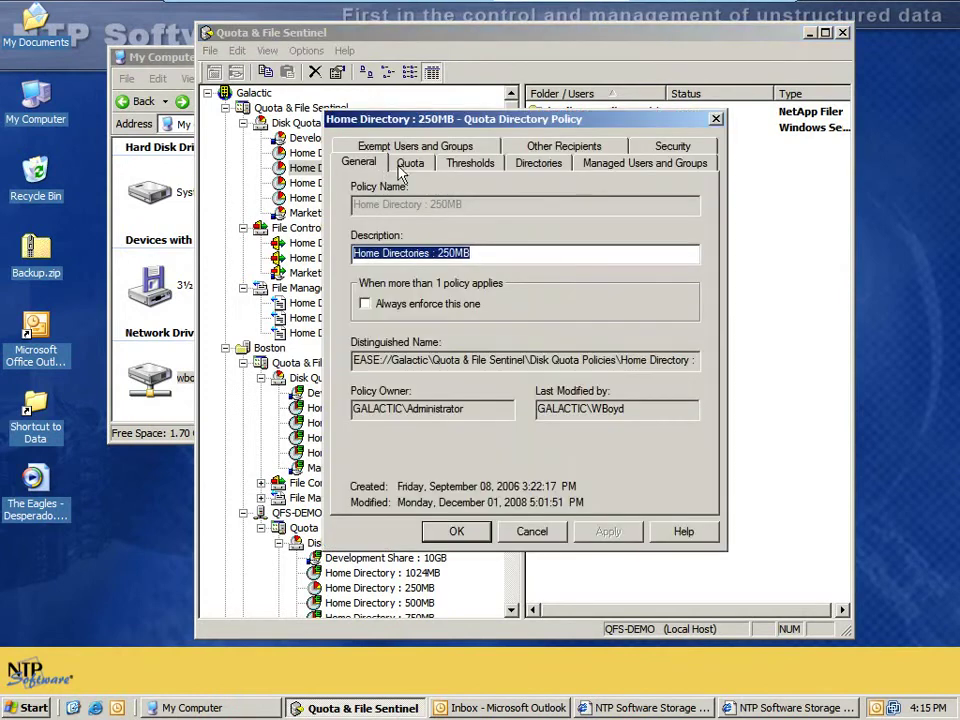
{"action": "left_click", "coordinate": [410, 164]}
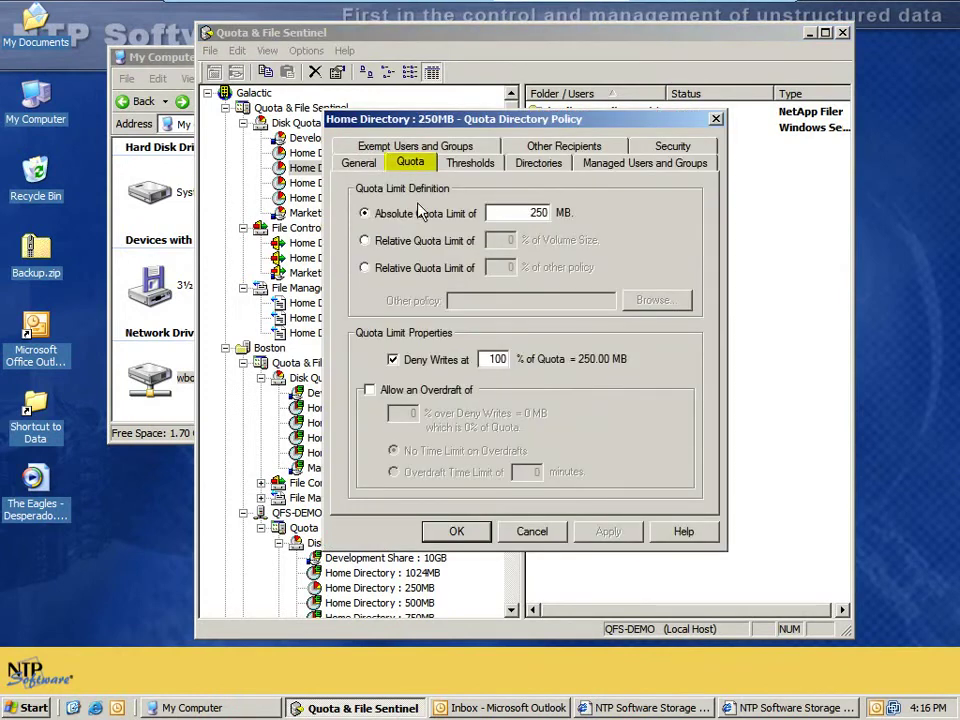
Try the volume-relative and policy-relative limits, then keep the absolute 250 MB limit with Deny Writes on.
{"action": "double_click", "coordinate": [540, 213]}
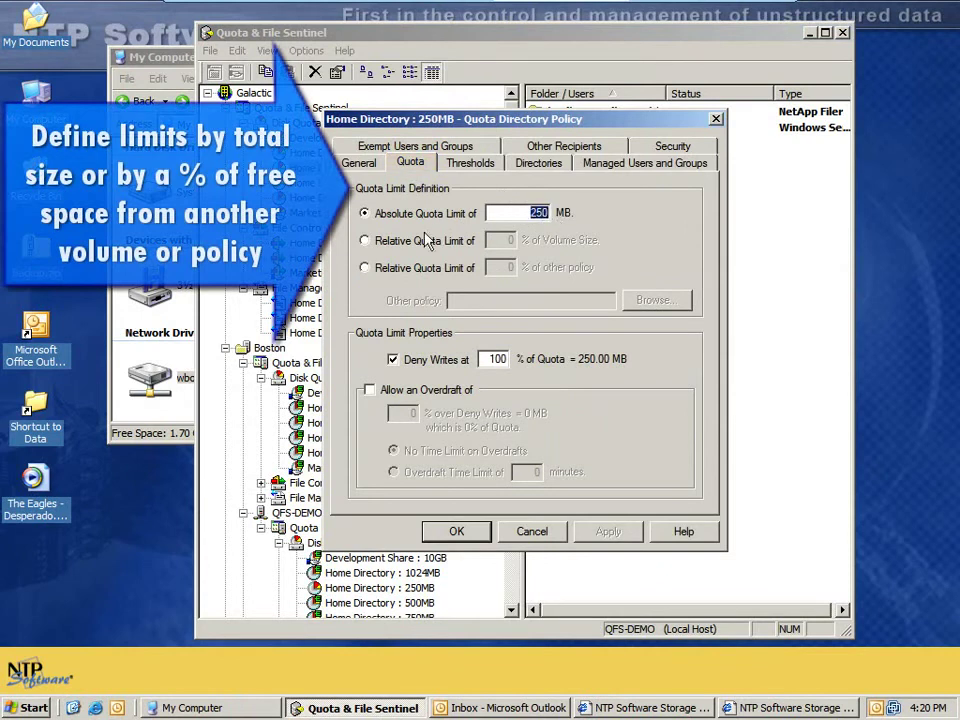
{"action": "left_click", "coordinate": [424, 241]}
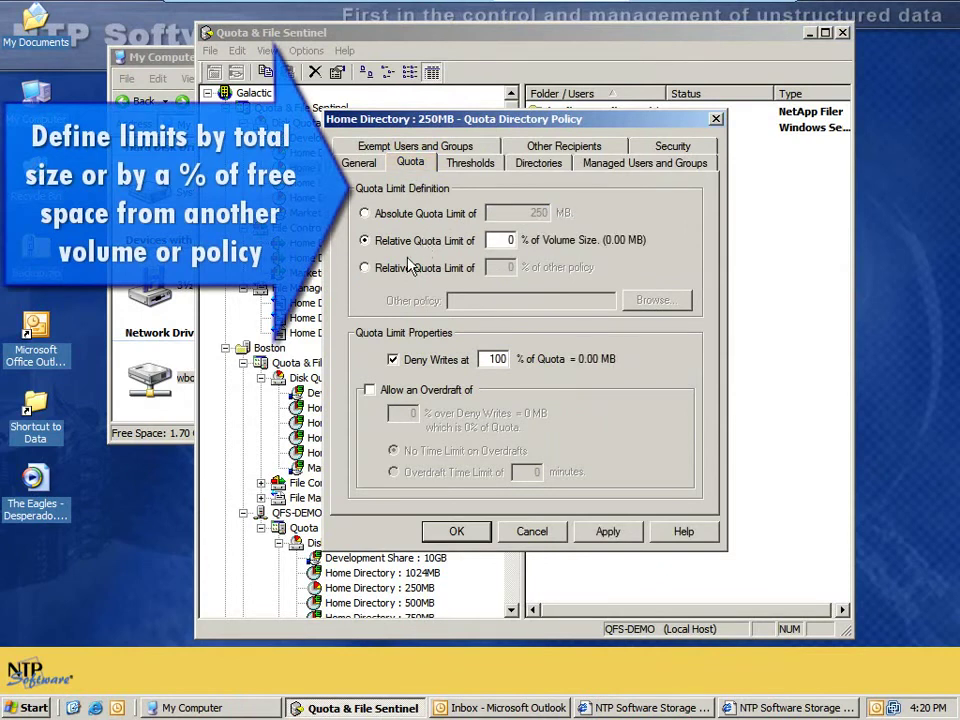
{"action": "left_click", "coordinate": [404, 268]}
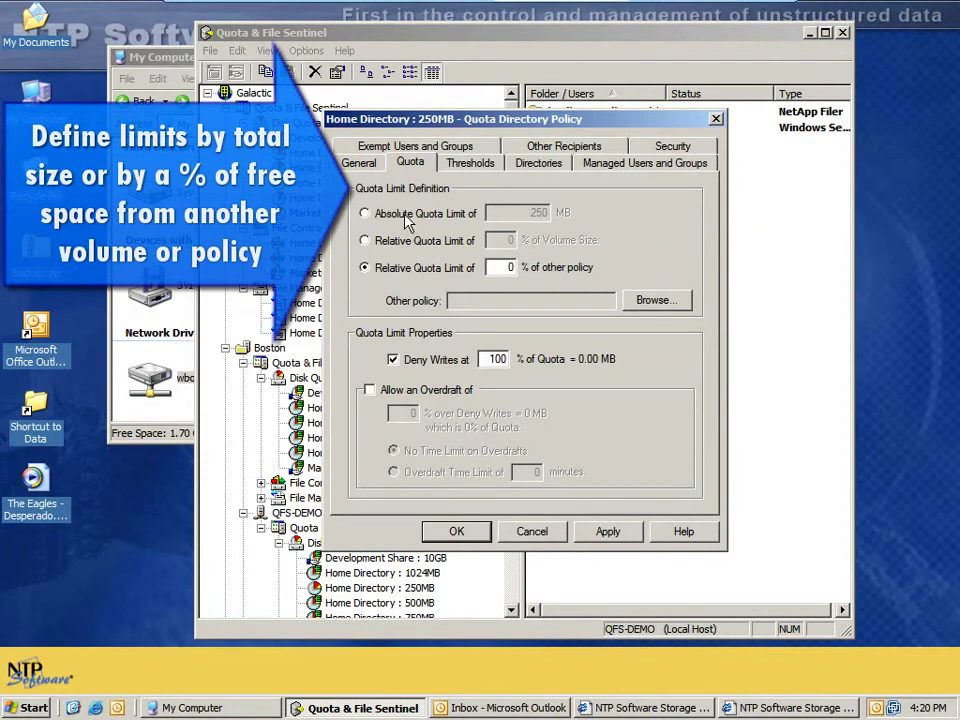
{"action": "left_click", "coordinate": [405, 214]}
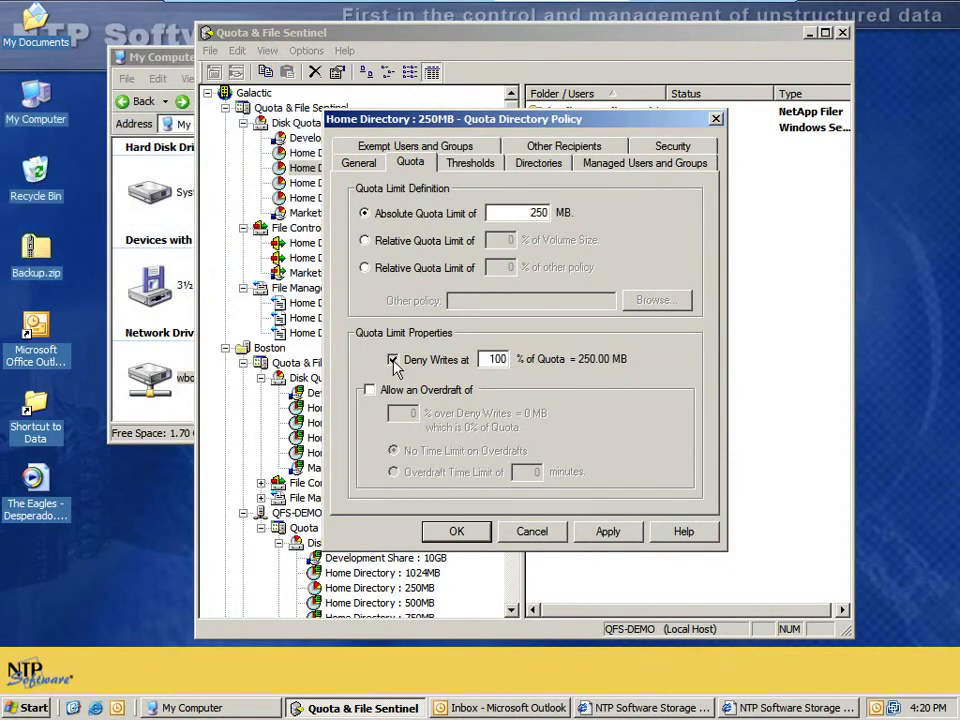
{"action": "left_click", "coordinate": [393, 360]}
{"action": "left_click", "coordinate": [393, 360]}
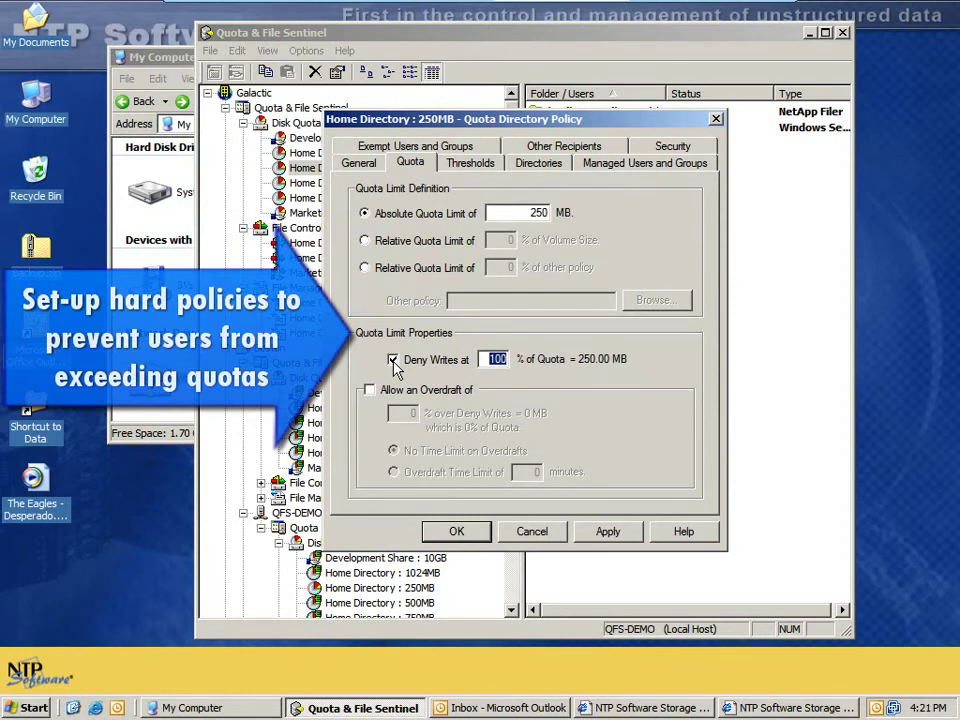
Try a 2% overdraft with a time limit, disable the overdraft, and view the 50%/90%/100% thresholds.
{"action": "left_click", "coordinate": [369, 390]}
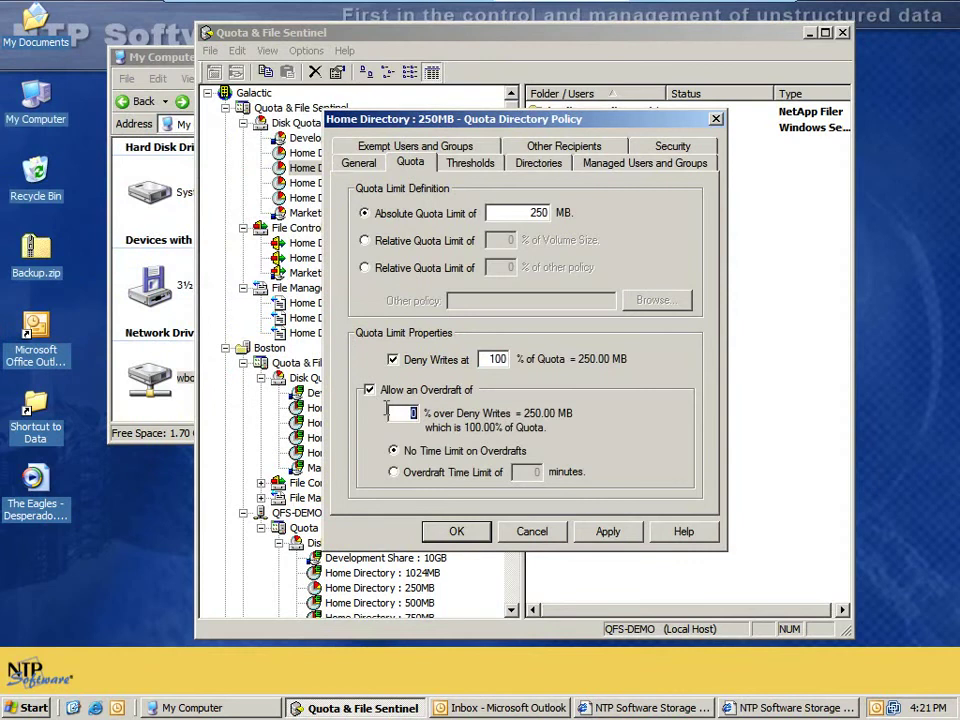
{"action": "left_click", "coordinate": [400, 414]}
{"action": "type", "text": "2"}
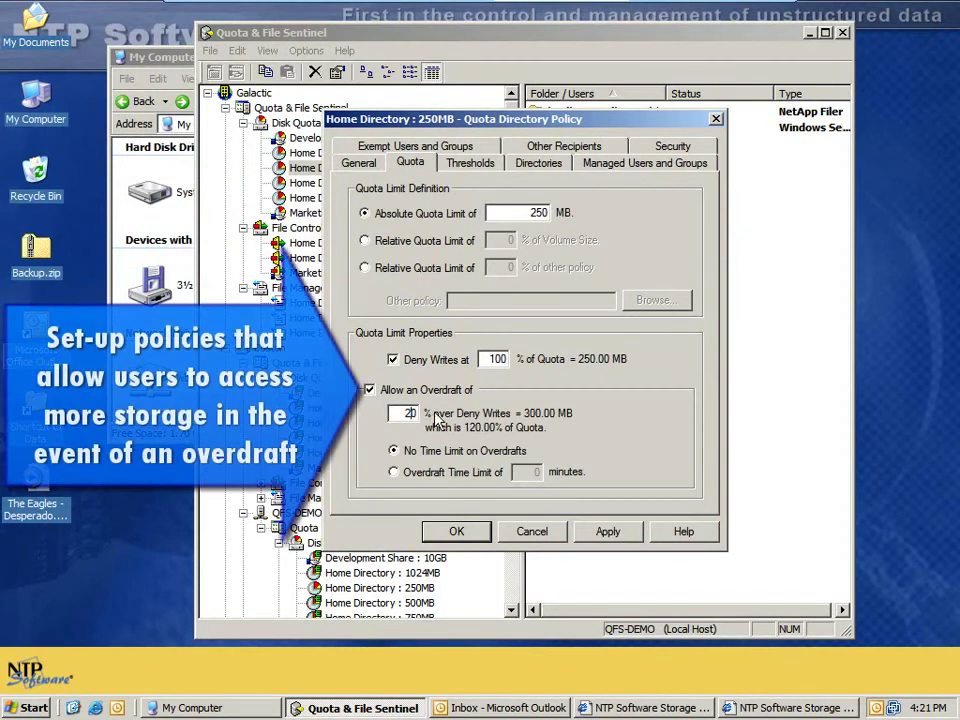
{"action": "left_click", "coordinate": [394, 472]}
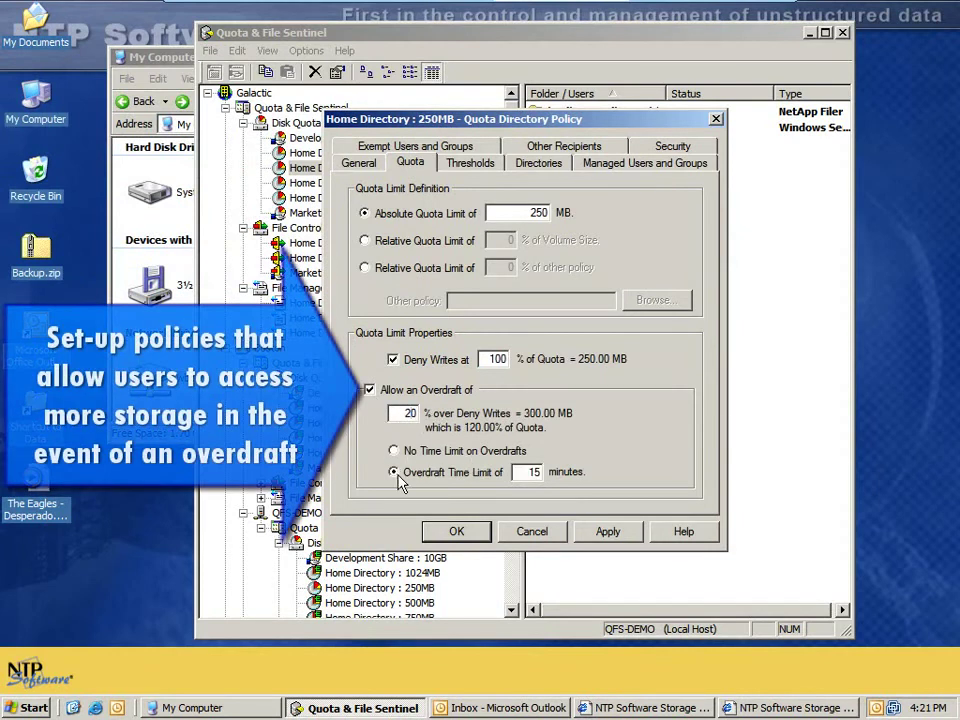
{"action": "left_click", "coordinate": [369, 390]}
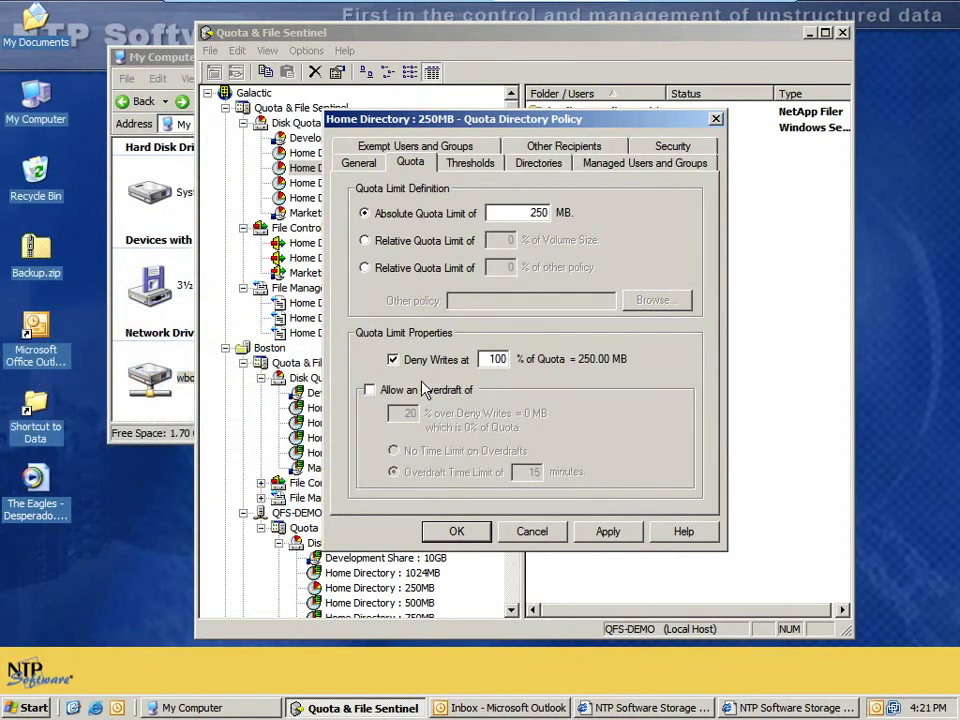
{"action": "left_click", "coordinate": [483, 165]}
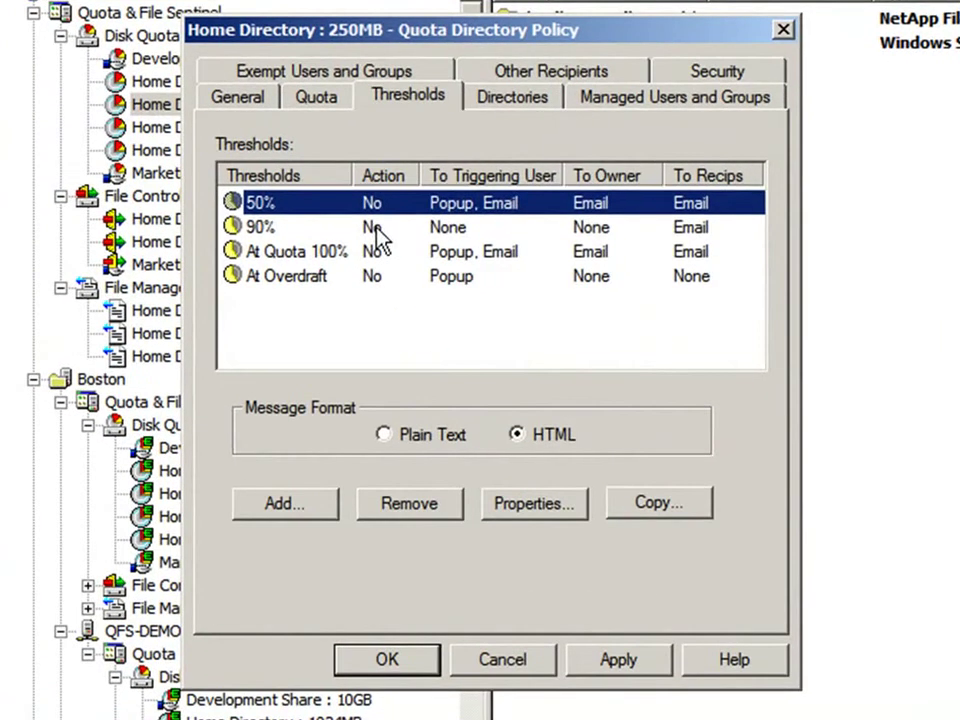
{"action": "left_click", "coordinate": [449, 250]}
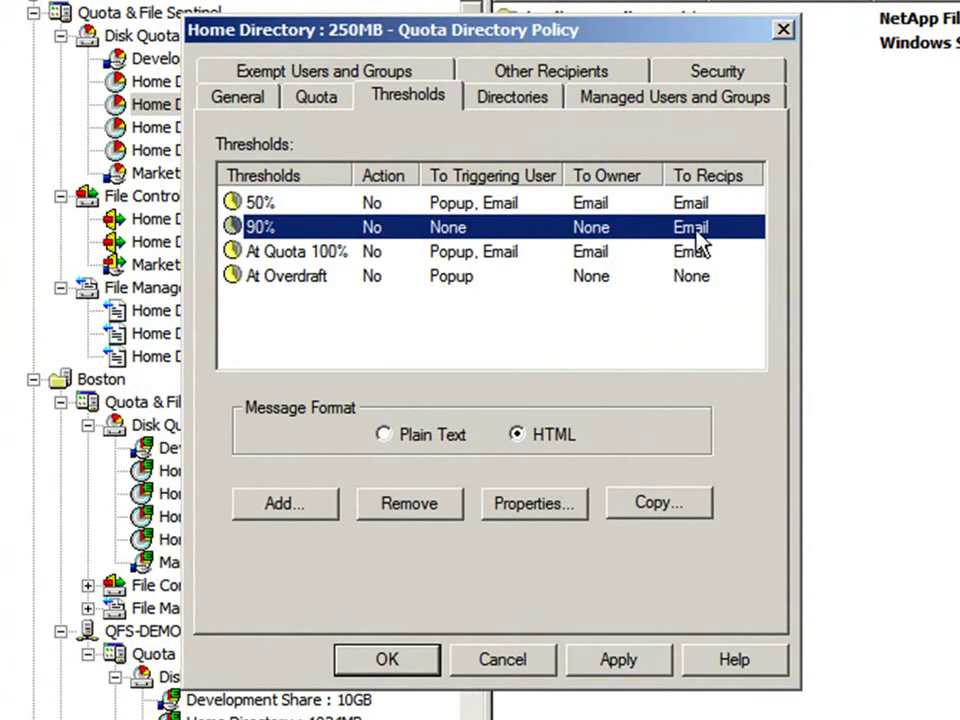
{"action": "left_click", "coordinate": [449, 252]}
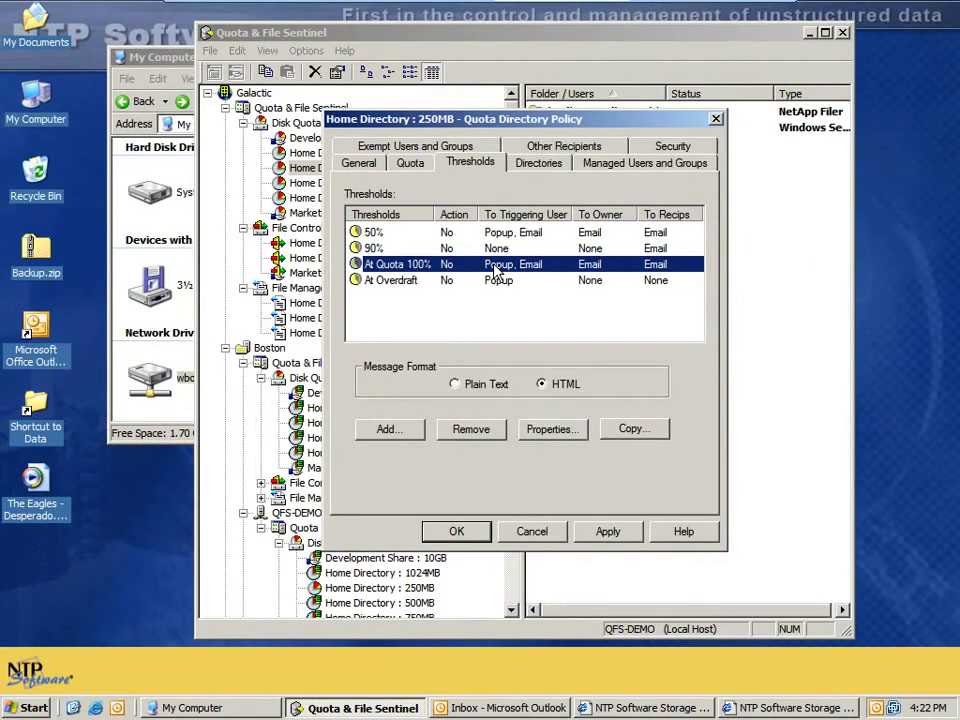
{"action": "double_click", "coordinate": [495, 268]}
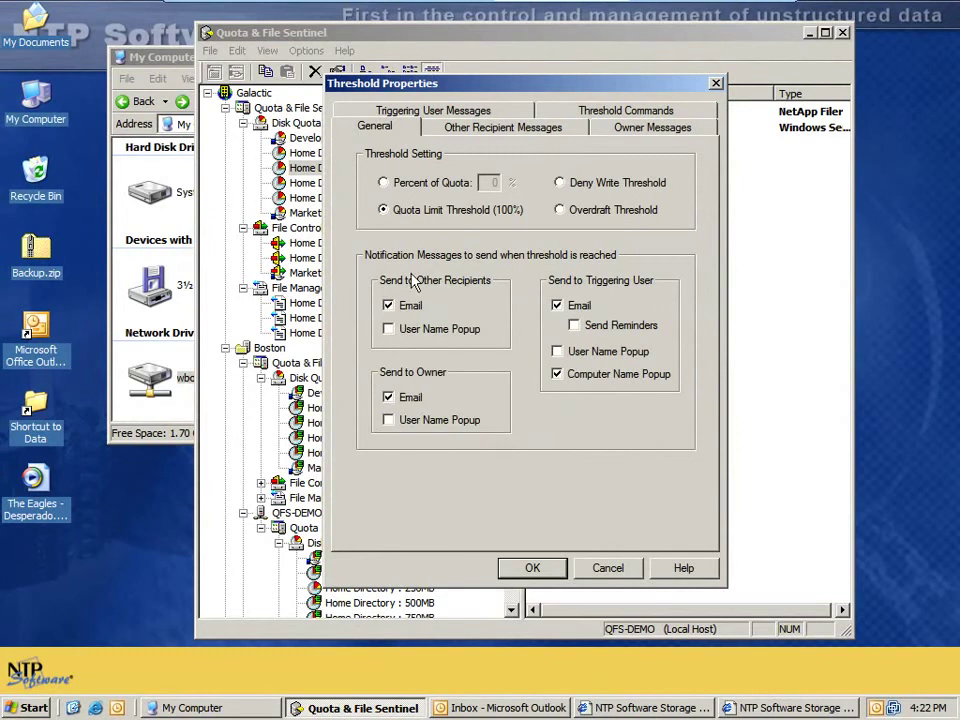
{"action": "left_click", "coordinate": [438, 112]}
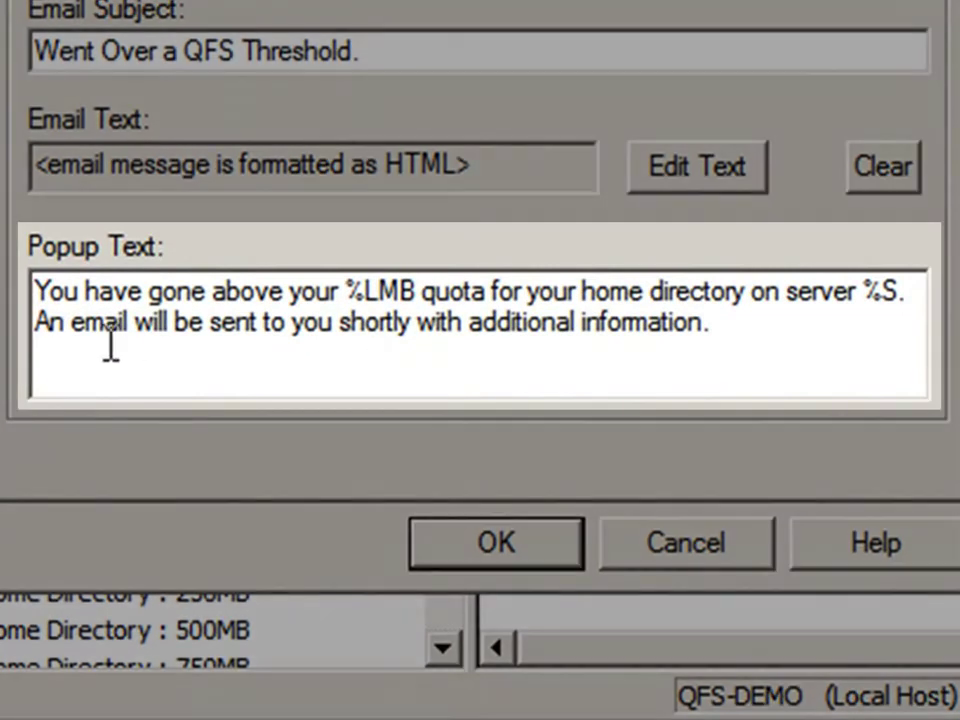
{"action": "left_click_drag", "start_coordinate": [36, 292], "coordinate": [722, 321]}
{"action": "left_click_drag", "start_coordinate": [346, 292], "coordinate": [380, 293]}
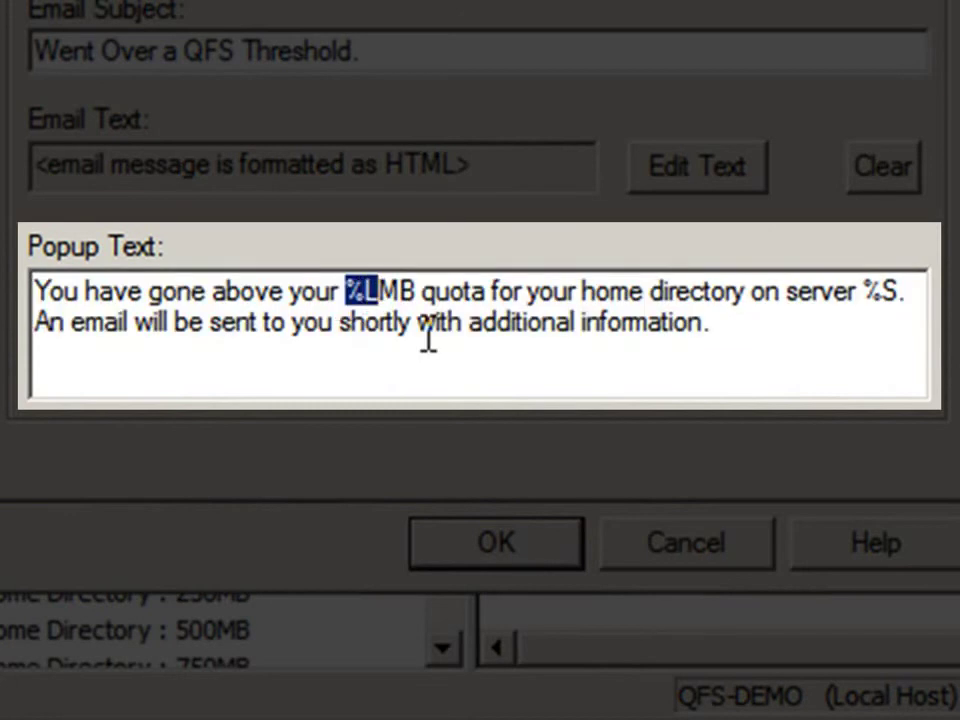
{"action": "left_click_drag", "start_coordinate": [863, 292], "coordinate": [895, 293]}
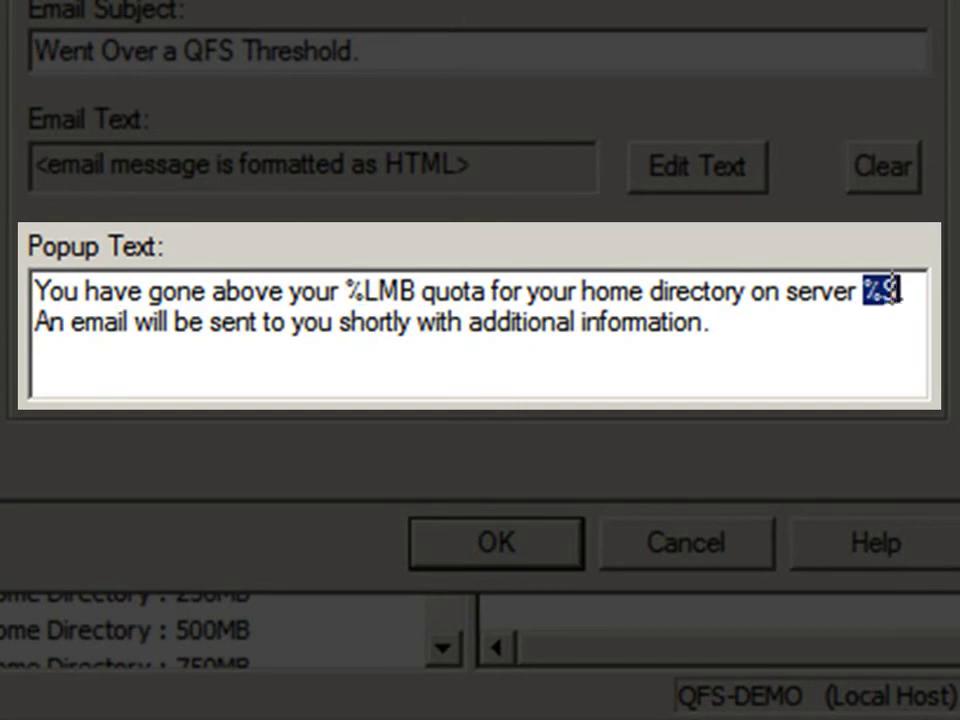
{"action": "left_click", "coordinate": [814, 328]}
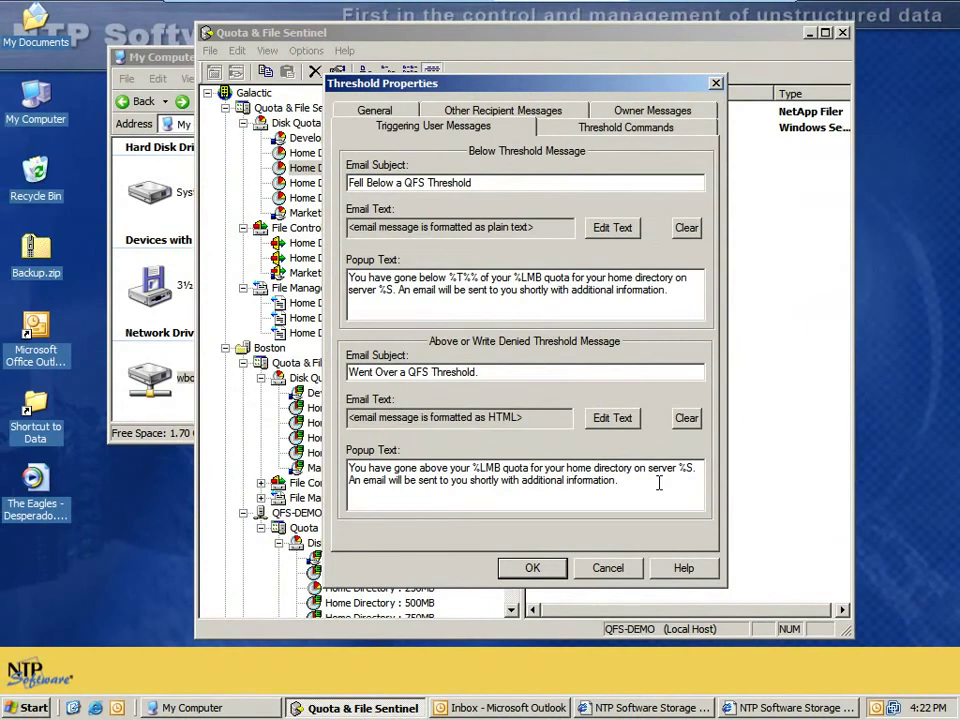
{"action": "left_click", "coordinate": [606, 568]}
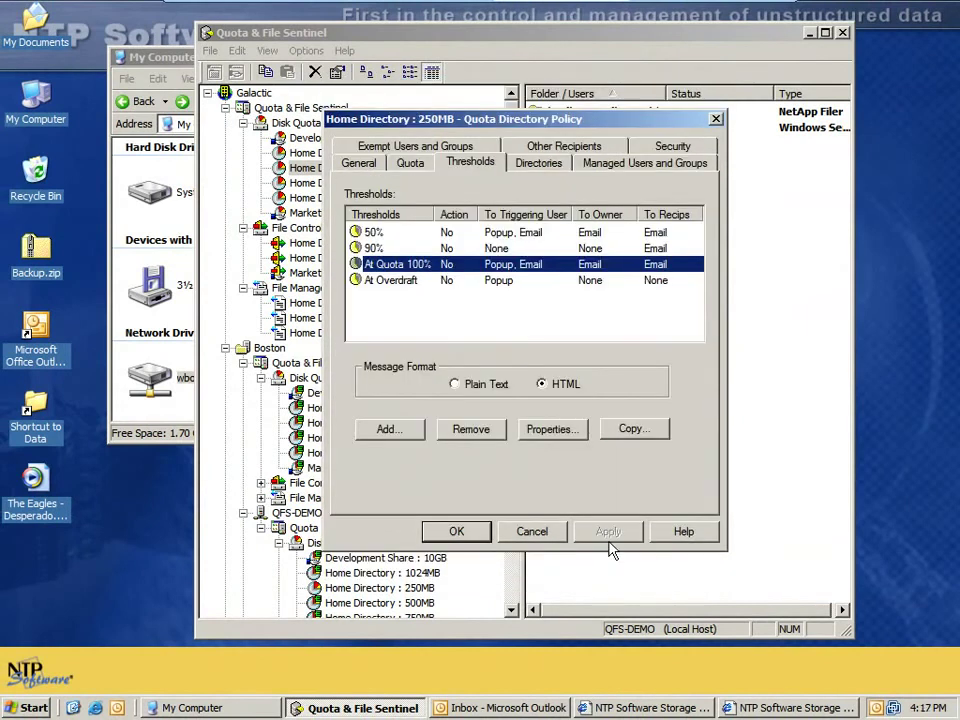
Keep the policy applied to All Users after trying Certain Users, and view the Quota_VIPs exemption.
{"action": "left_click", "coordinate": [538, 162]}
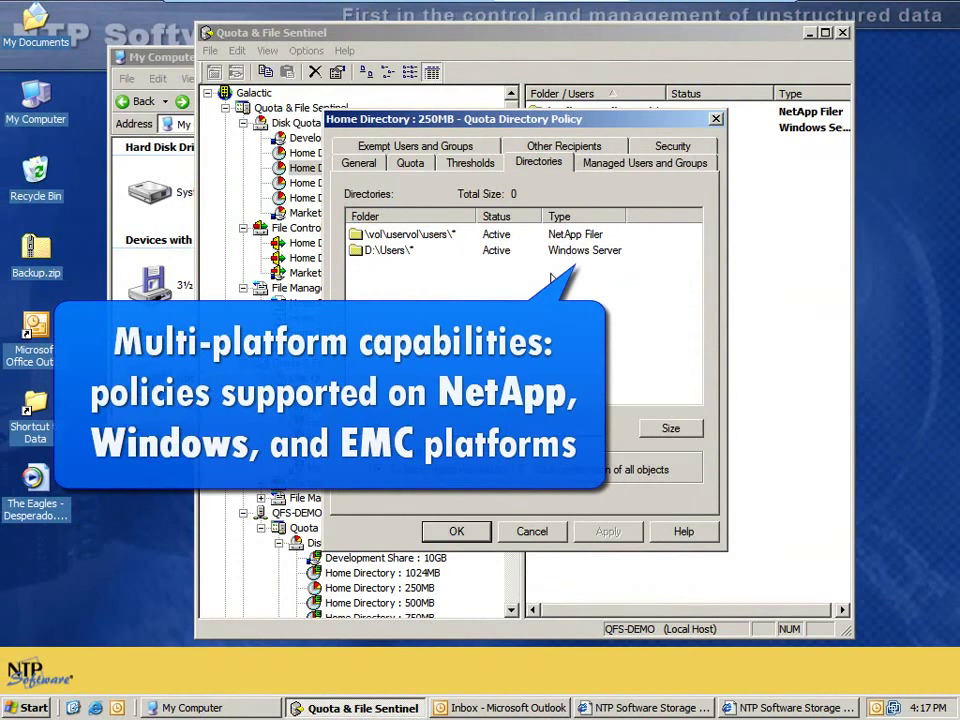
{"action": "key", "text": "ctrl+Tab"}
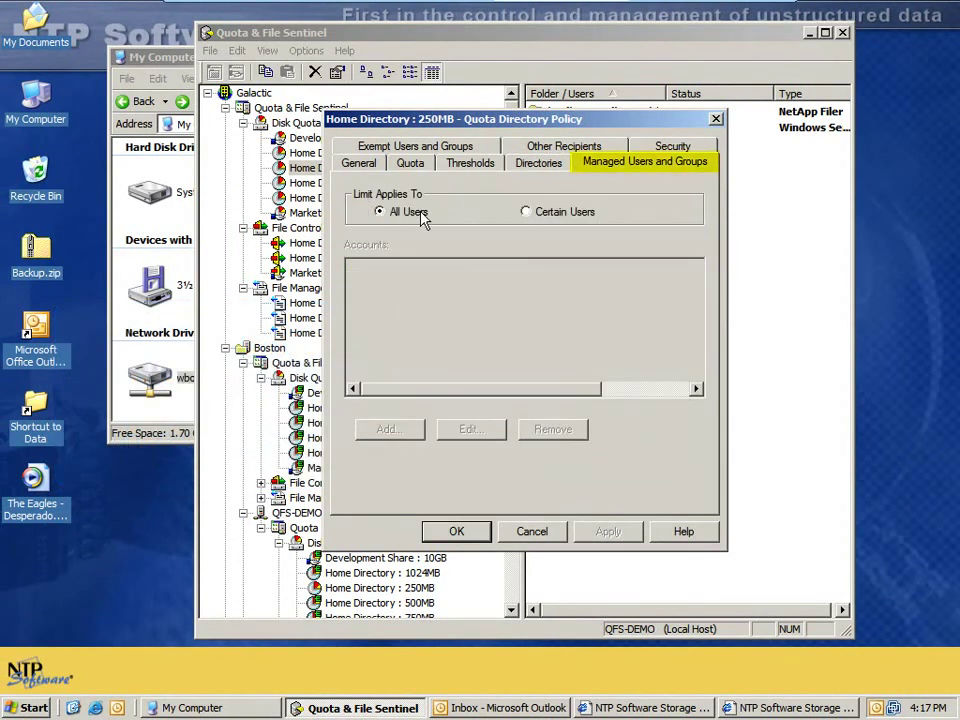
{"action": "left_click", "coordinate": [528, 214]}
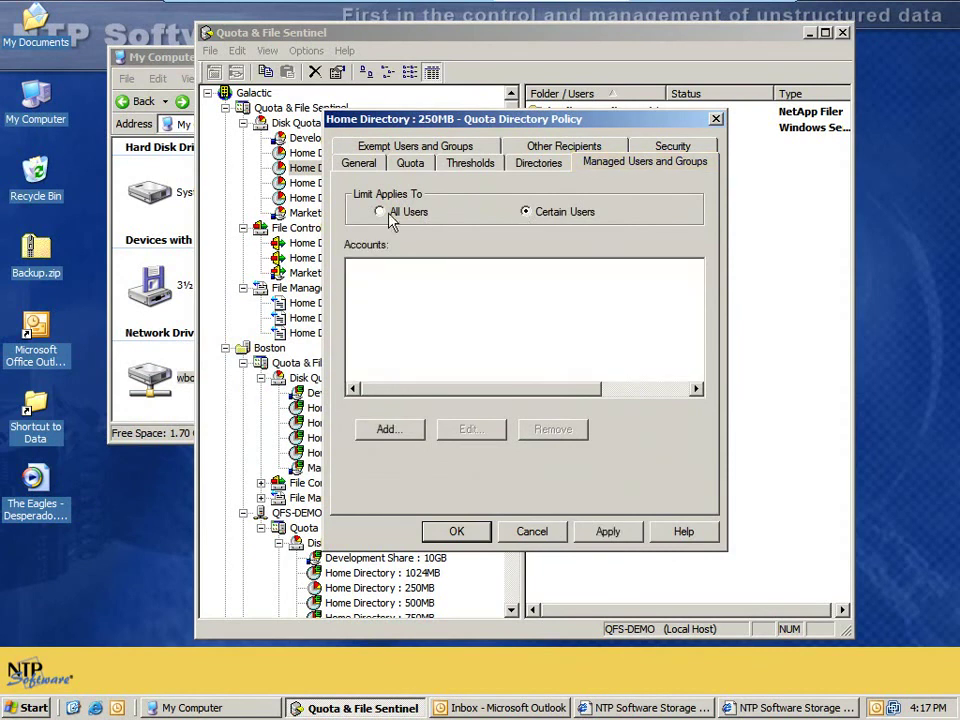
{"action": "left_click", "coordinate": [381, 213]}
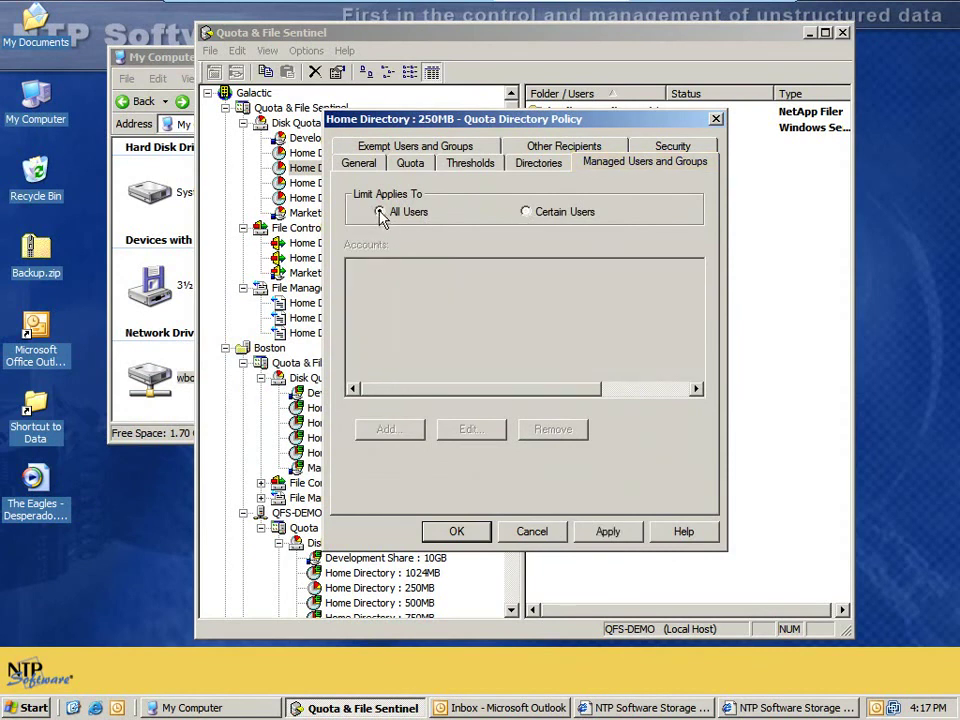
{"action": "left_click", "coordinate": [430, 148]}
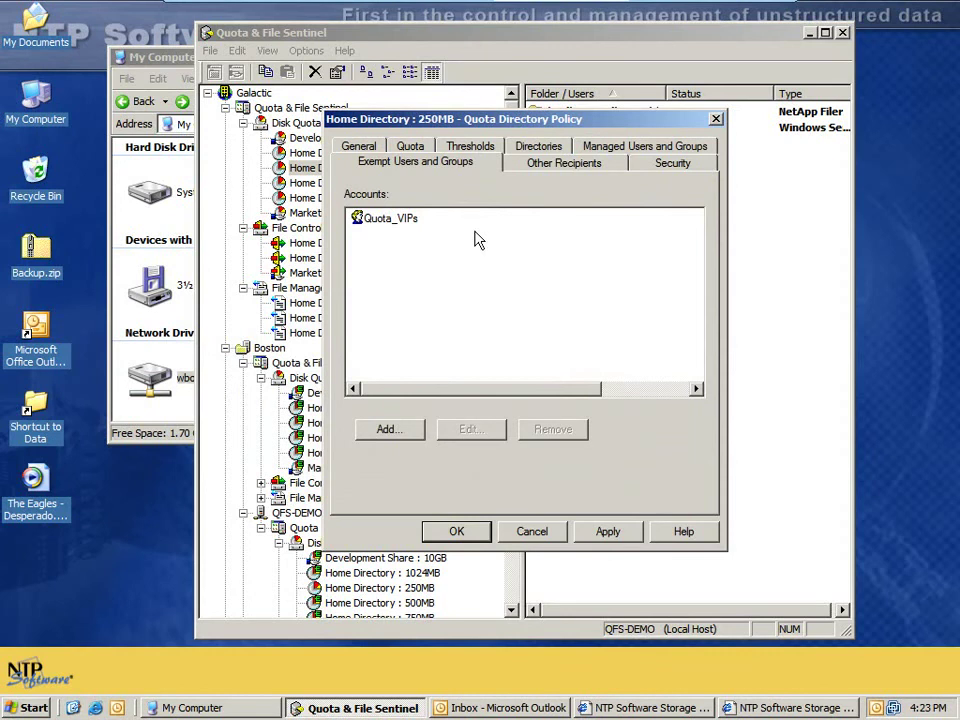
Review the policy's Other Recipients and Security permissions, then close the Quota Directory Policy dialog.
{"action": "left_click", "coordinate": [551, 167]}
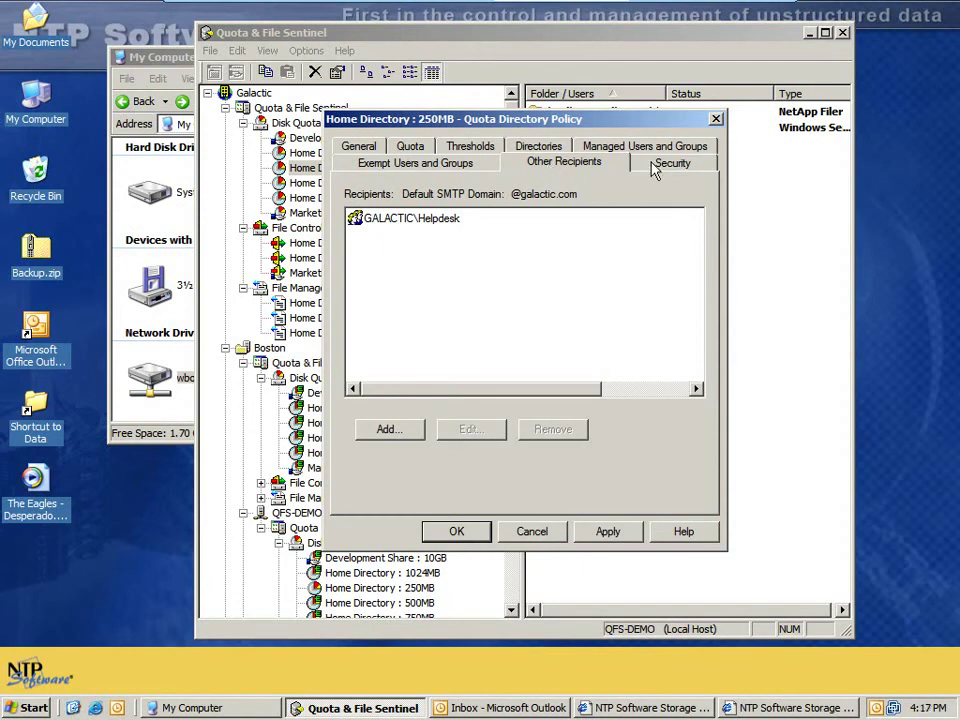
{"action": "left_click", "coordinate": [654, 166]}
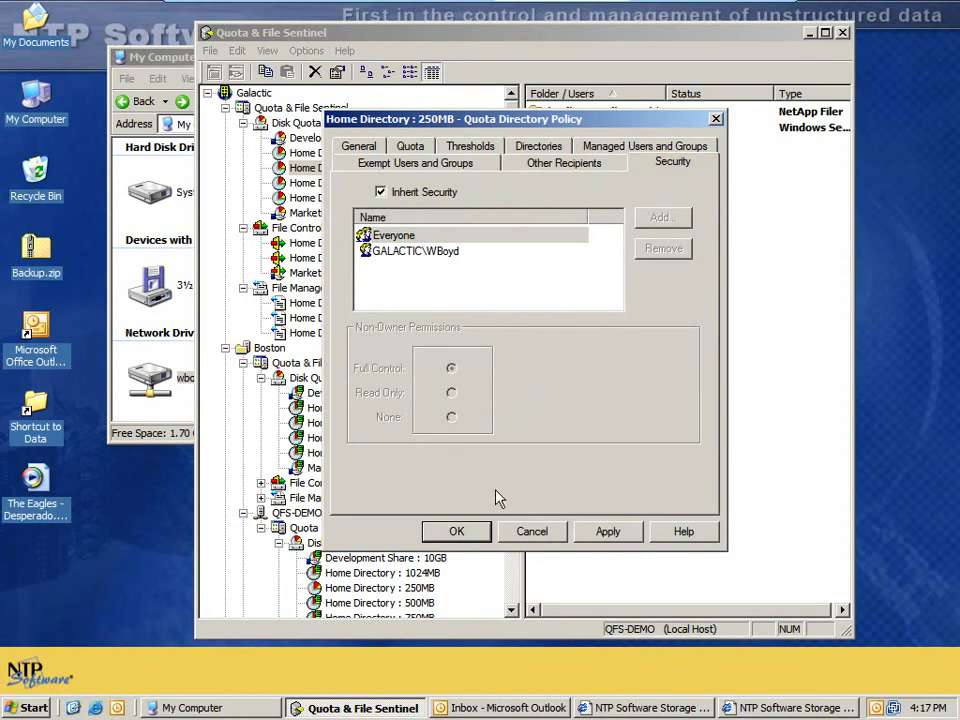
{"action": "left_click", "coordinate": [552, 532]}
Minimize Quota & File Sentinel and My Computer to clear the desktop.
{"action": "left_click", "coordinate": [810, 32]}
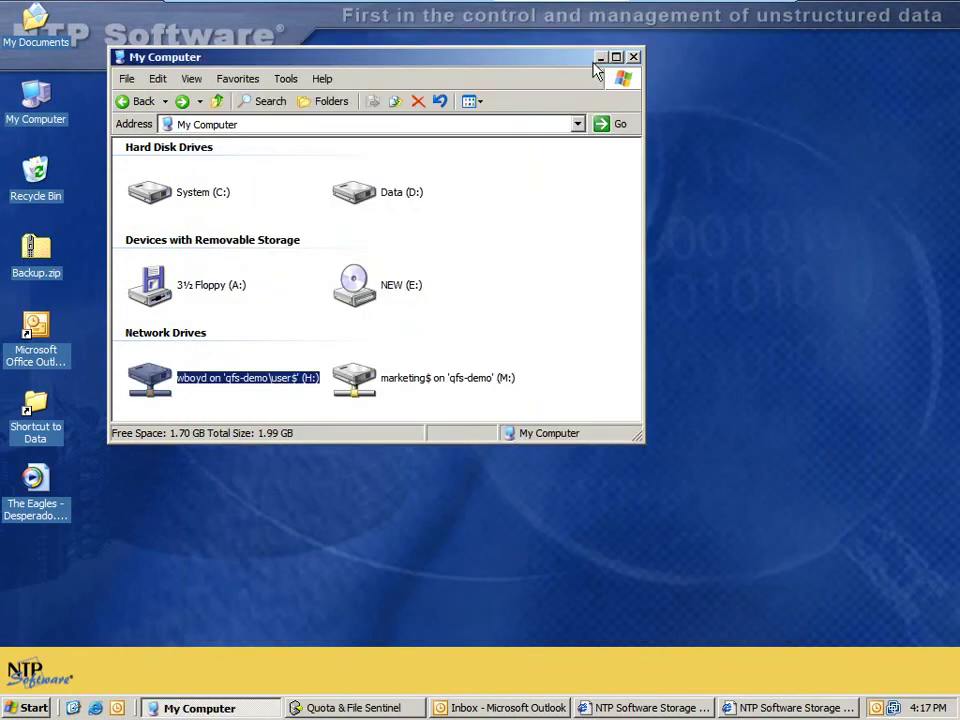
{"action": "left_click", "coordinate": [608, 56]}
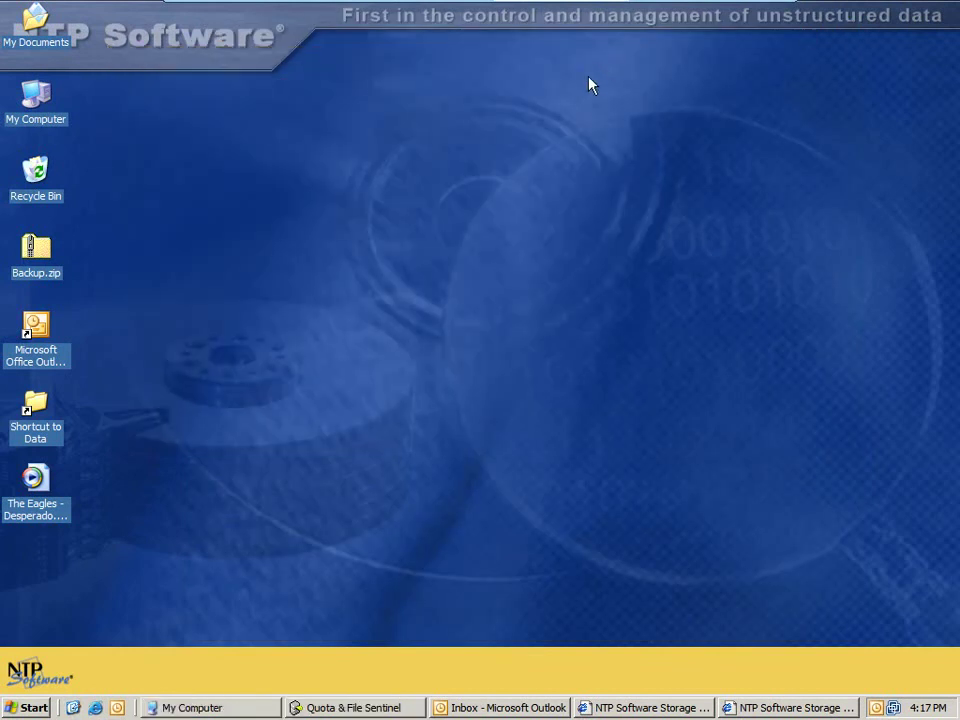